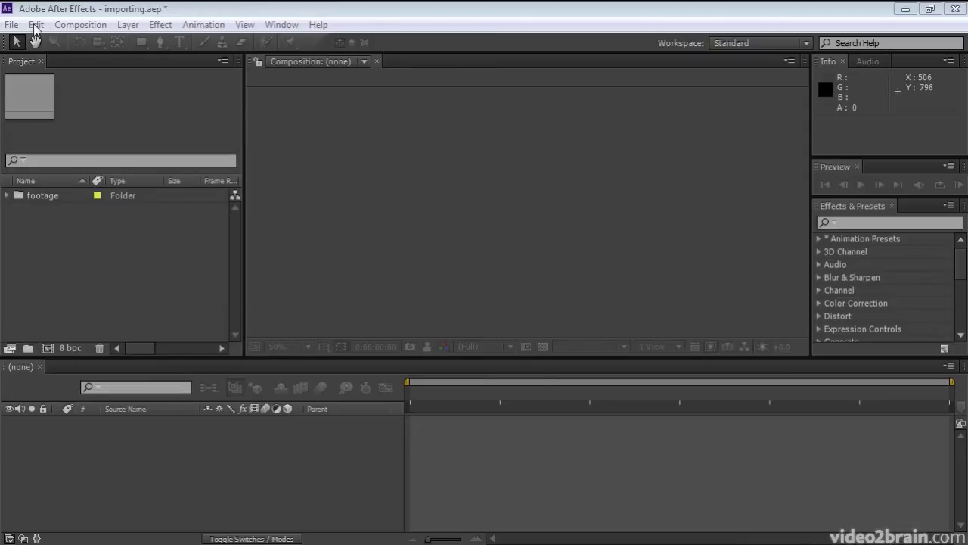
# Import Aquo_Logo.ai from the footage folder as a 1224 x 792 vector art item.
pyautogui.click(11, 25)
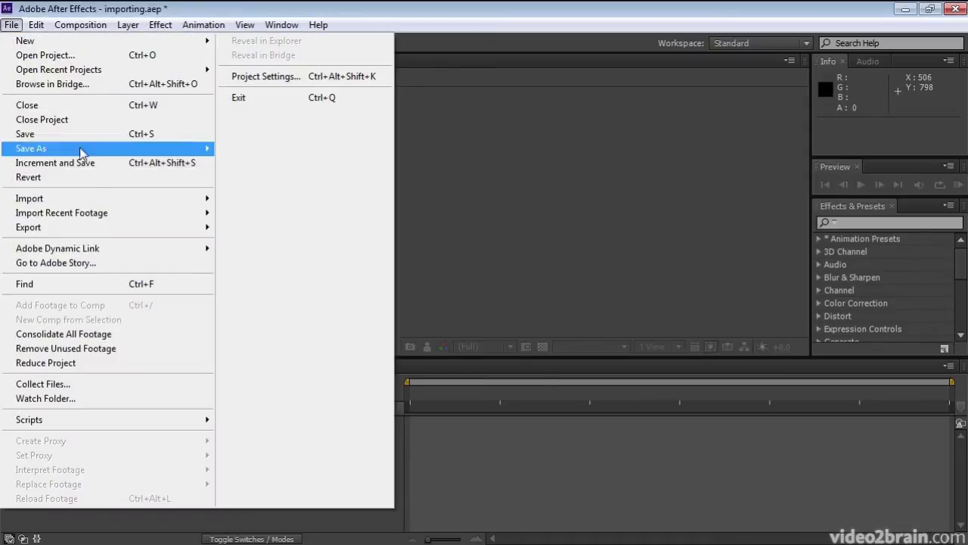
pyautogui.moveTo(110, 198)
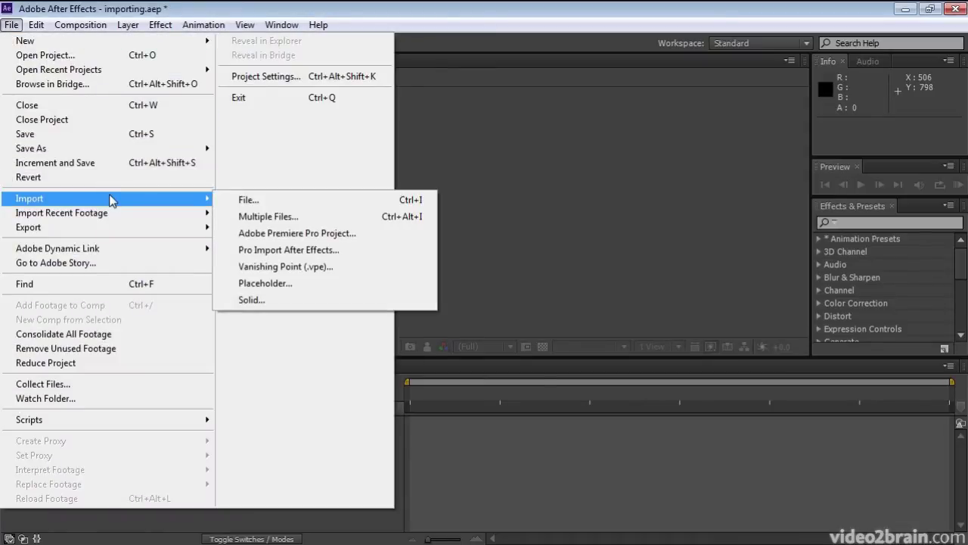
pyautogui.click(246, 200)
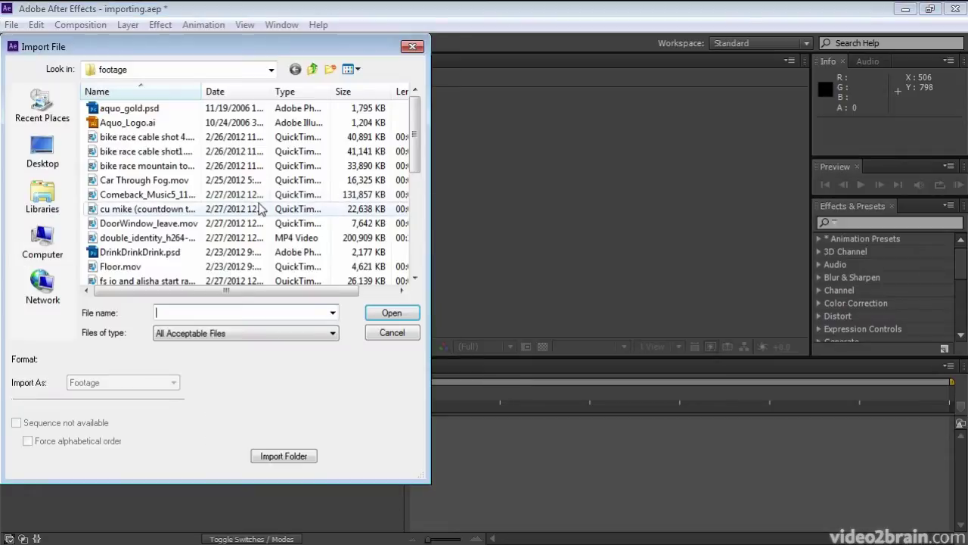
pyautogui.click(117, 124)
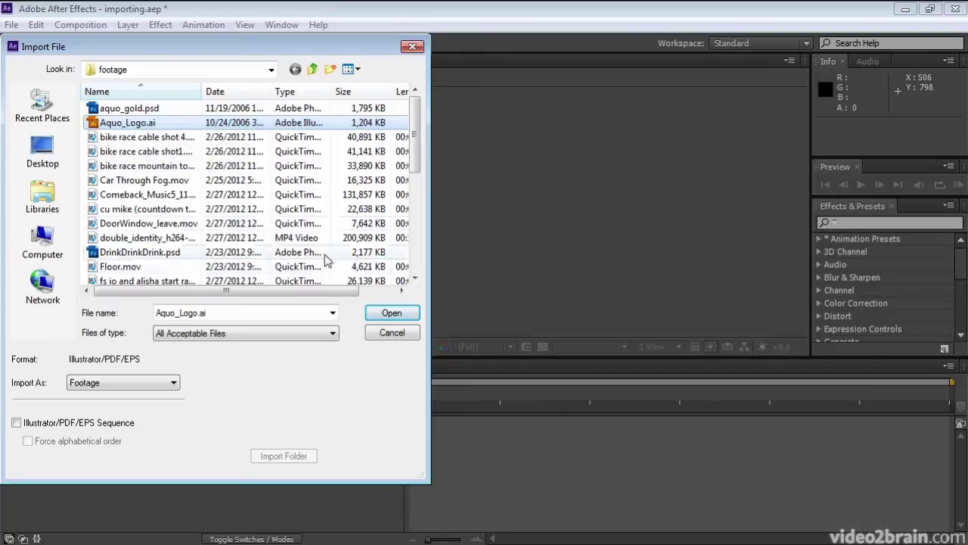
pyautogui.click(382, 314)
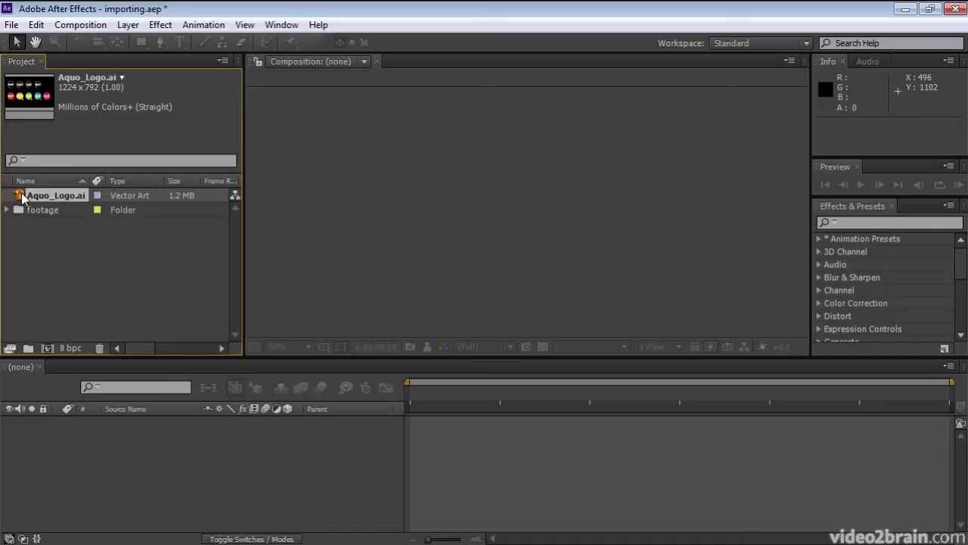
# Make an Aquo_Logo composition from the logo, view it at 50%, and run then stop a RAM Preview.
pyautogui.moveTo(22, 196); pyautogui.dragTo(46, 345)
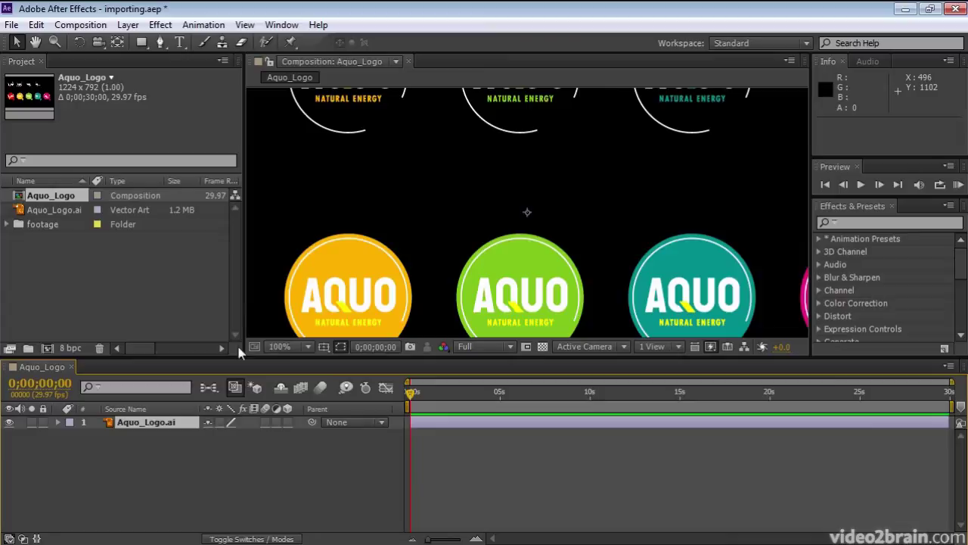
pyautogui.click(308, 348)
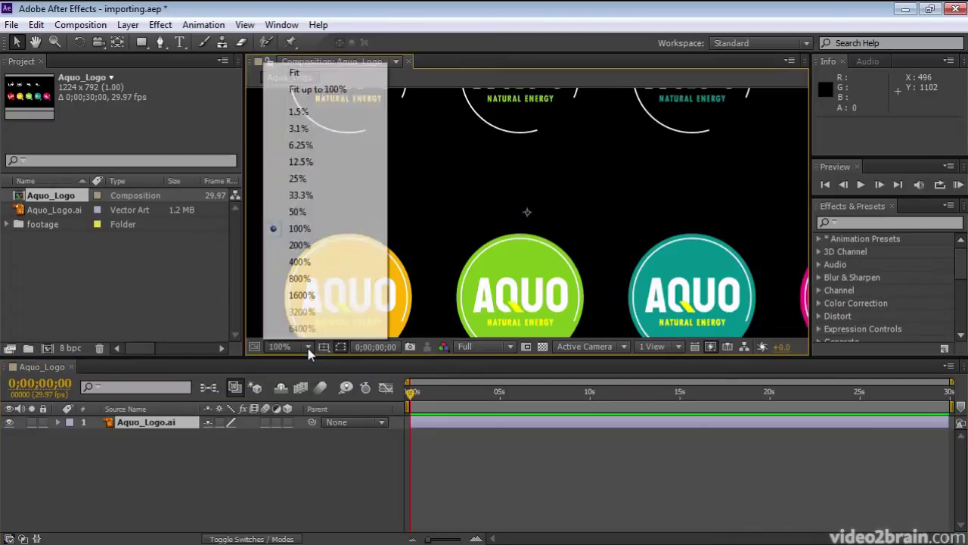
pyautogui.click(298, 213)
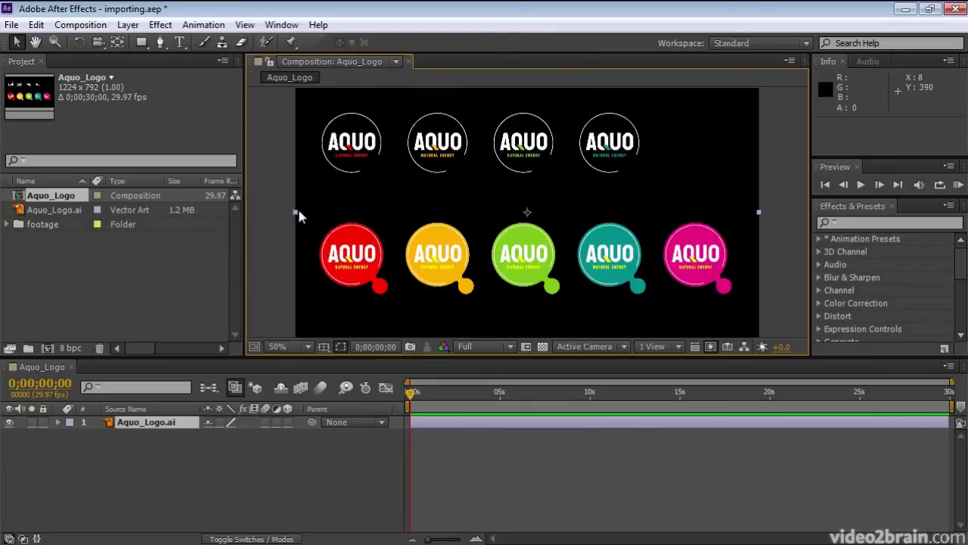
pyautogui.click(958, 186)
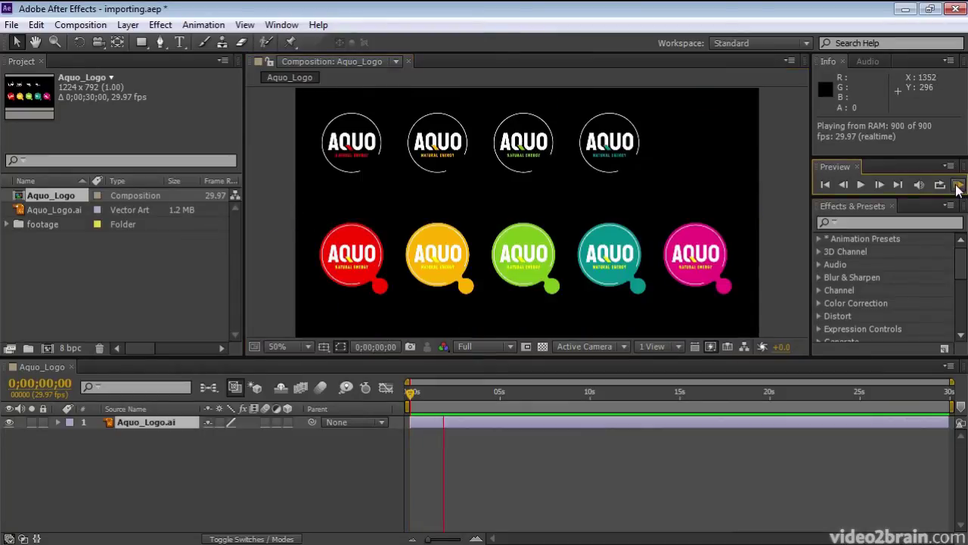
pyautogui.click(957, 186)
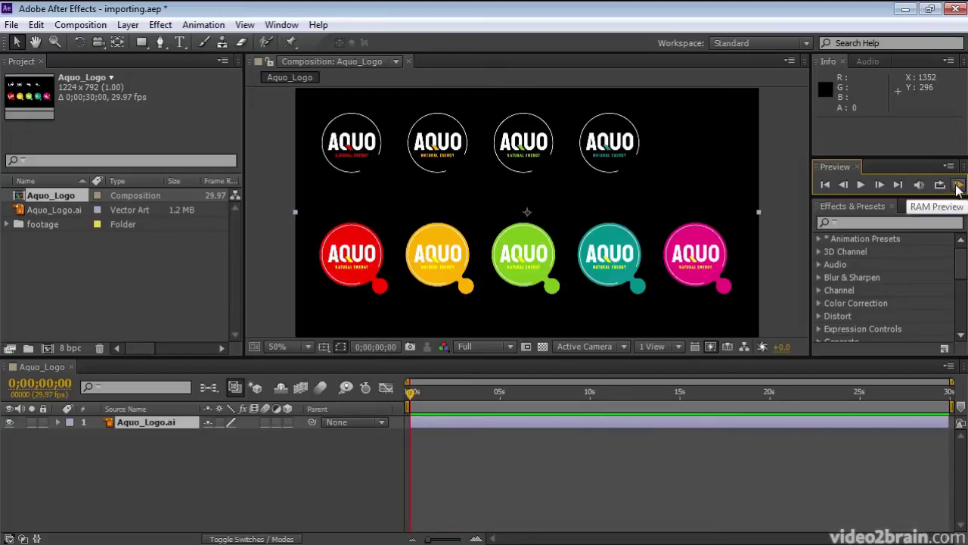
# Use Create Shapes from Vector Layer to make Aquo_Logo Outlines, then widen the Source Name column.
pyautogui.rightClick(171, 427)
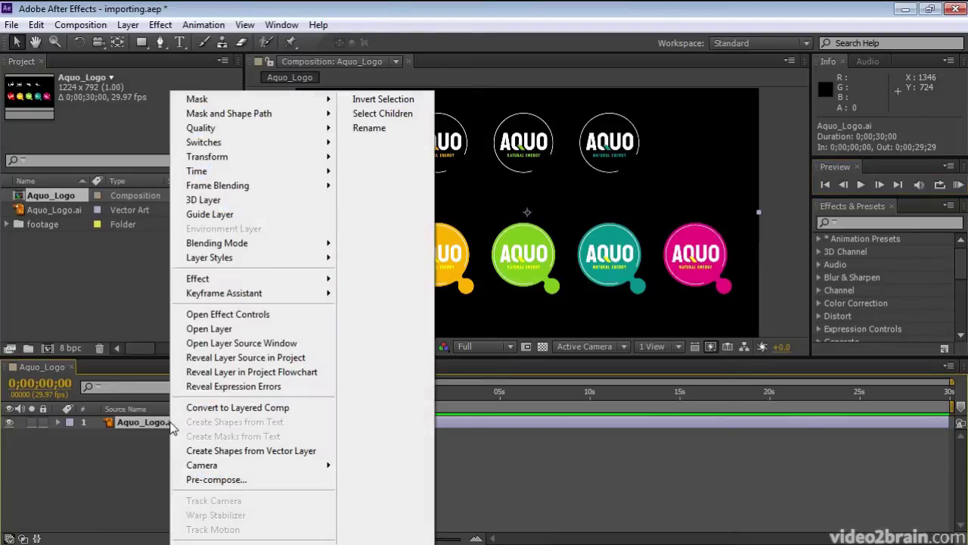
pyautogui.click(217, 454)
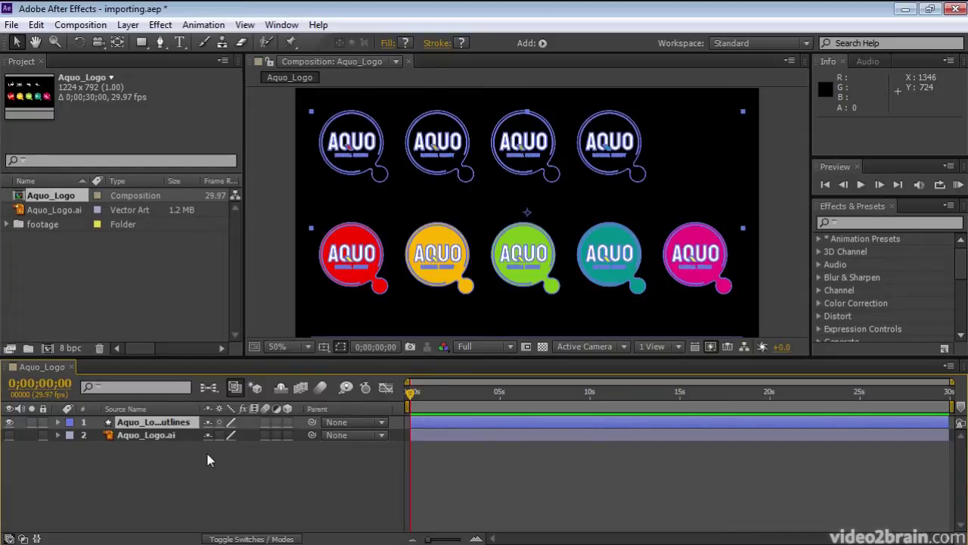
pyautogui.moveTo(201, 409); pyautogui.dragTo(261, 408)
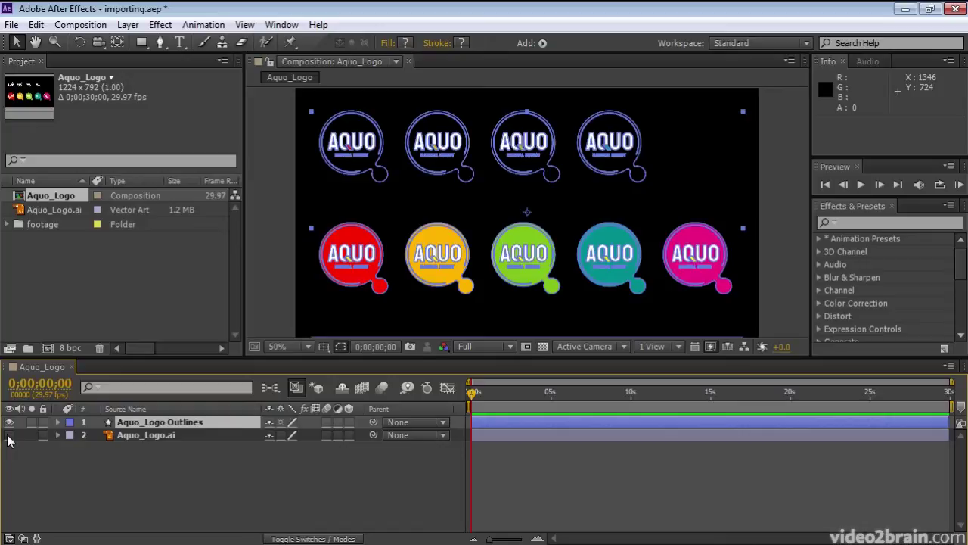
# Delete layer 2 Aquo_Logo.ai and expand Aquo_Logo Outlines to show Contents and Transform.
pyautogui.click(146, 438)
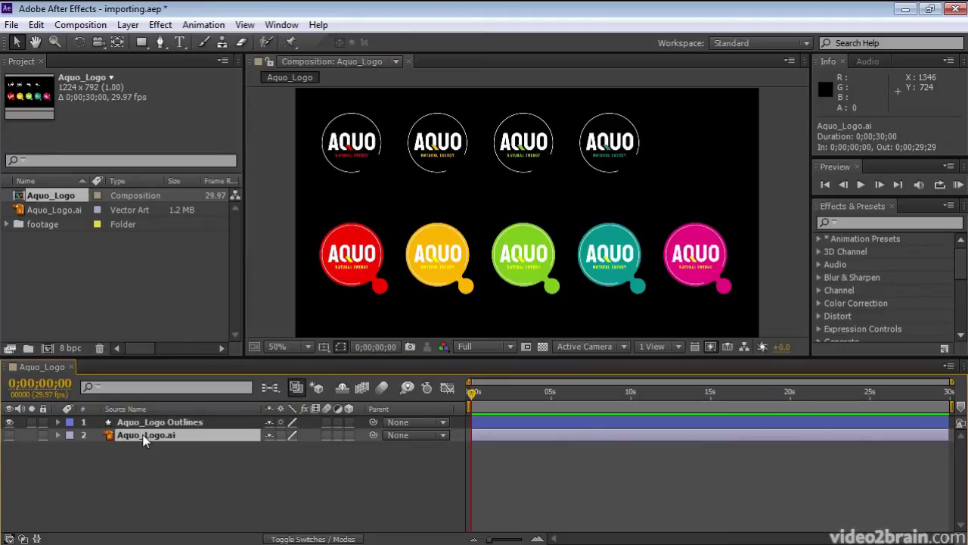
pyautogui.press('Delete')
pyautogui.click(143, 424)
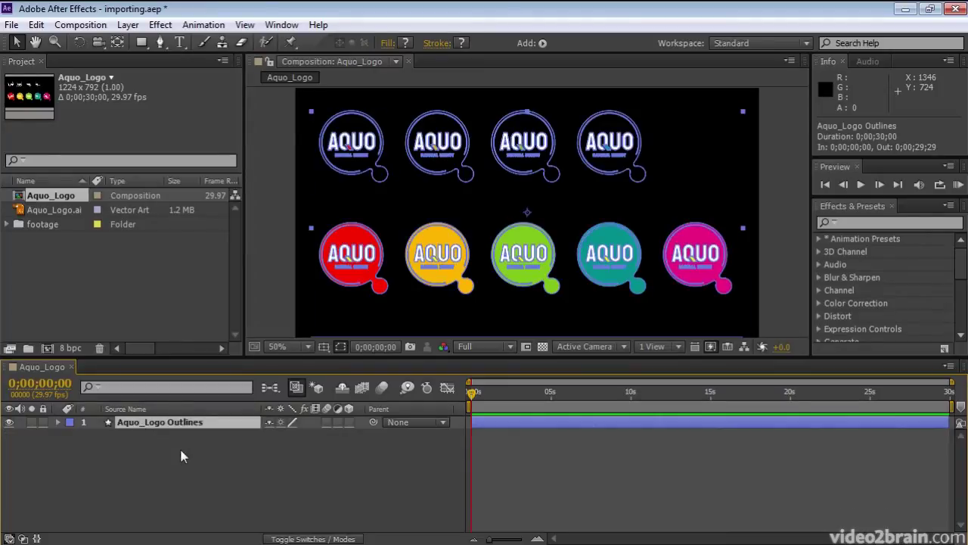
pyautogui.click(57, 422)
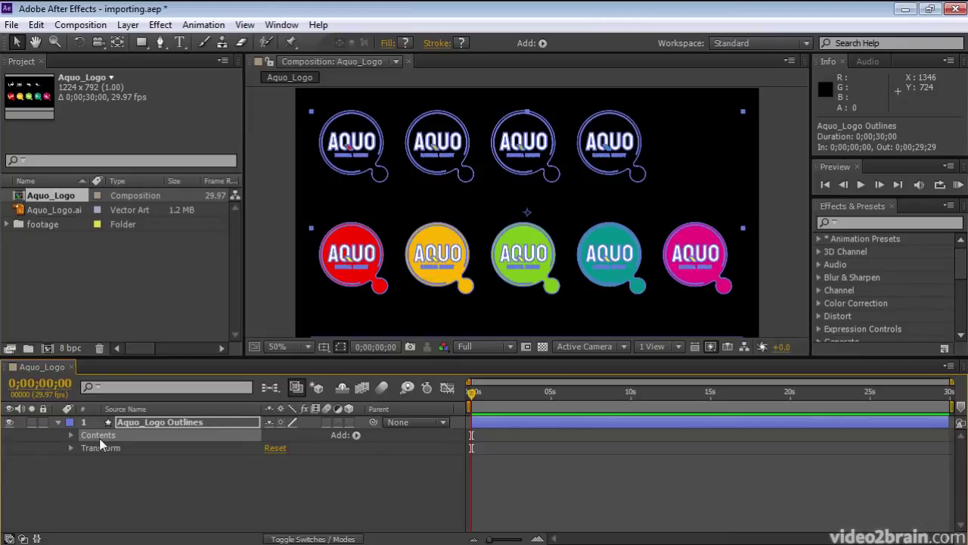
# Add a Wiggle Transform operator from the Add menu beside the layer's Contents.
pyautogui.click(357, 435)
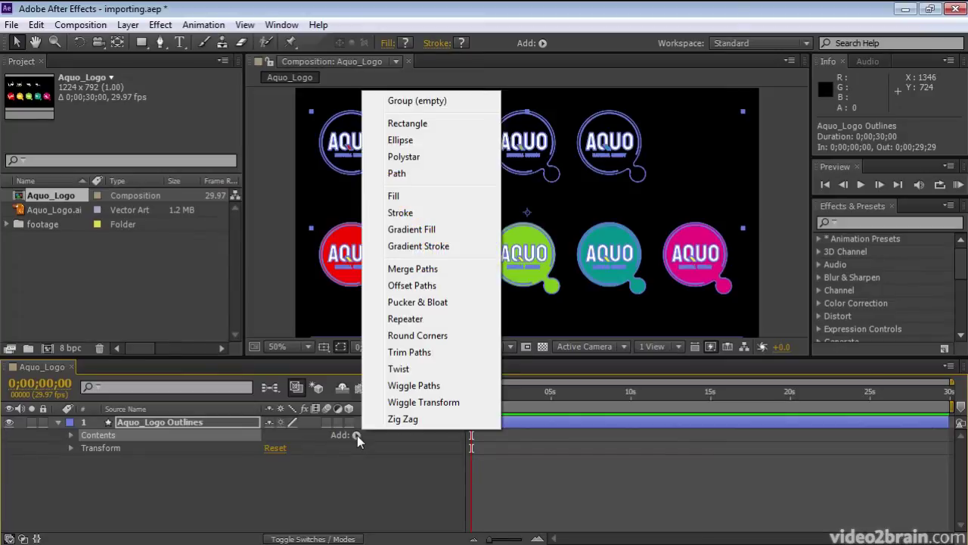
pyautogui.click(406, 403)
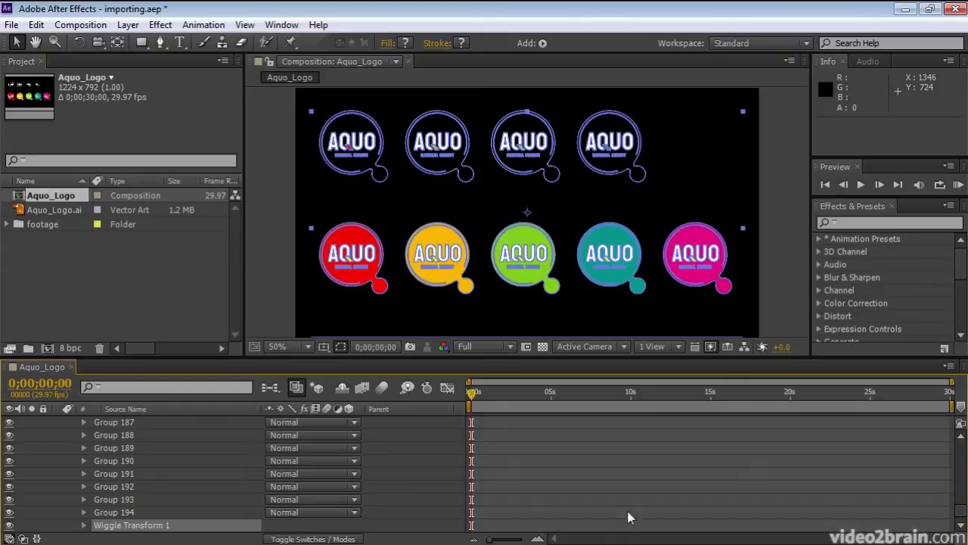
# Expand Wiggle Transform 1 and its Transform group to expose Position and Scale.
pyautogui.click(962, 525)
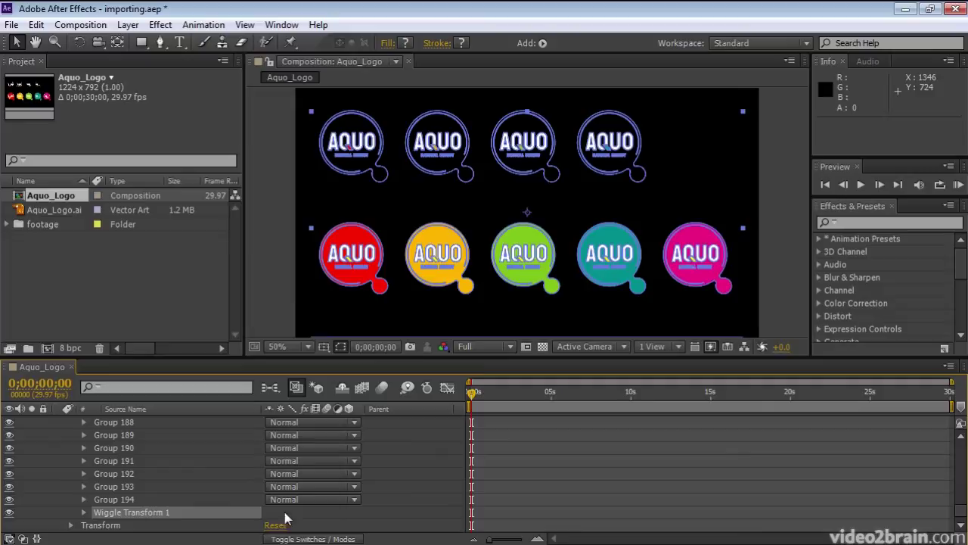
pyautogui.click(84, 513)
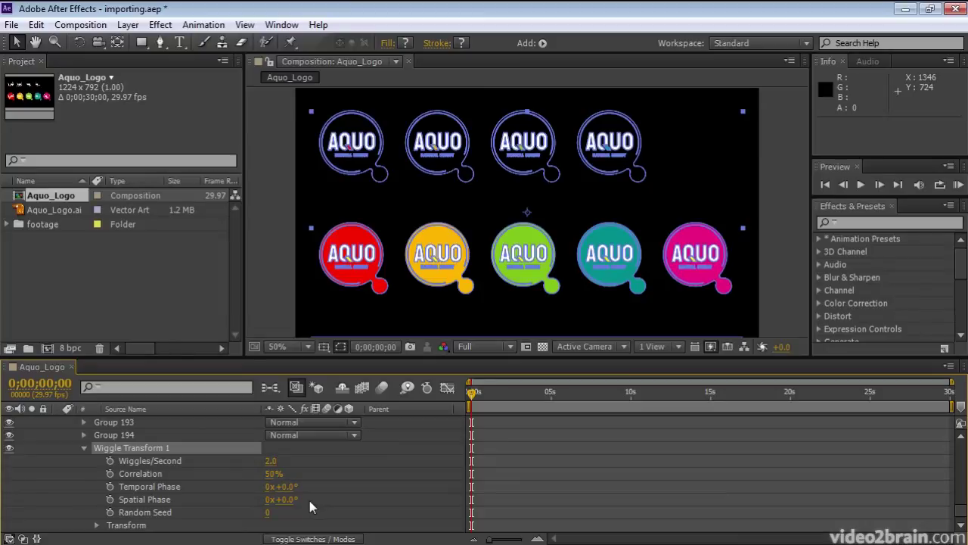
pyautogui.click(959, 528)
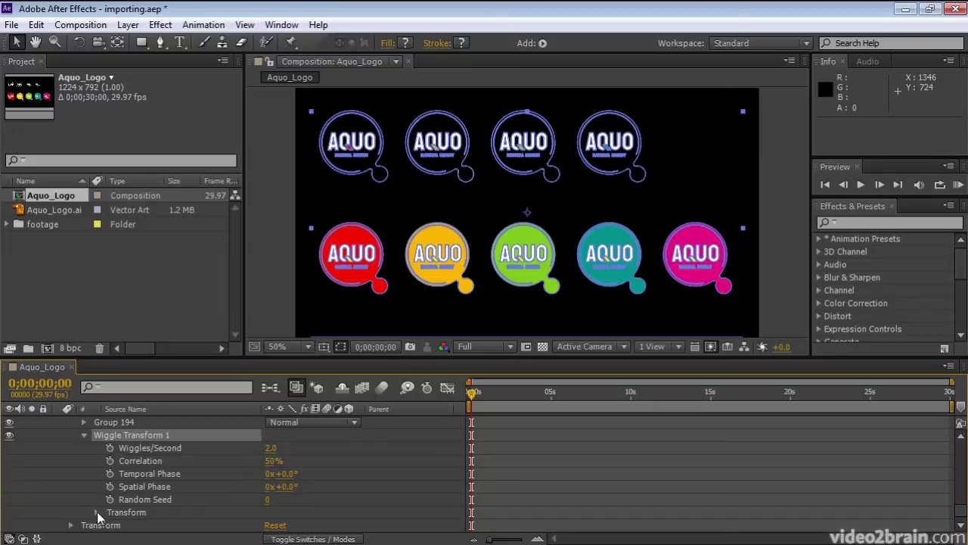
pyautogui.click(96, 513)
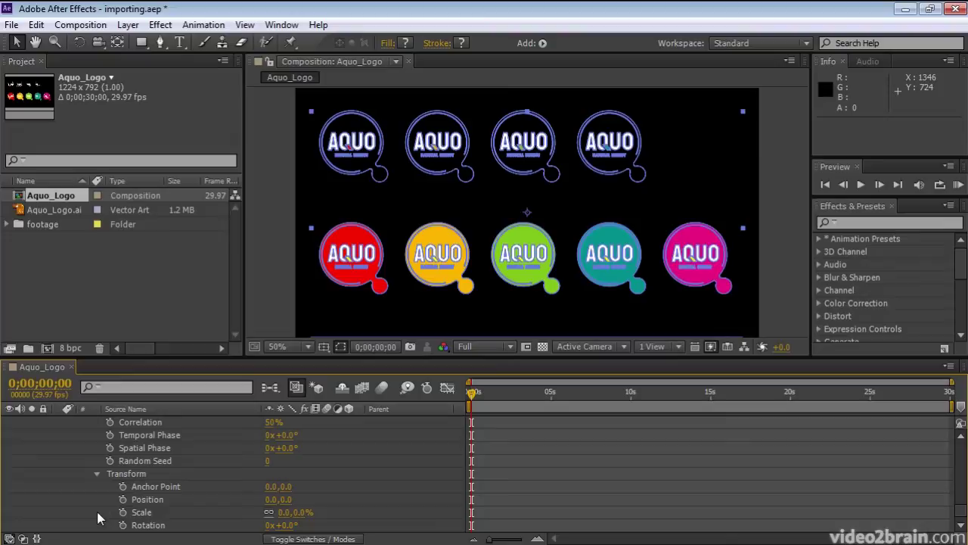
# Set the wiggle Position to 5.0, 5.0 and Scale to 5.0%.
pyautogui.click(287, 500)
pyautogui.write('5')
pyautogui.press('Return')
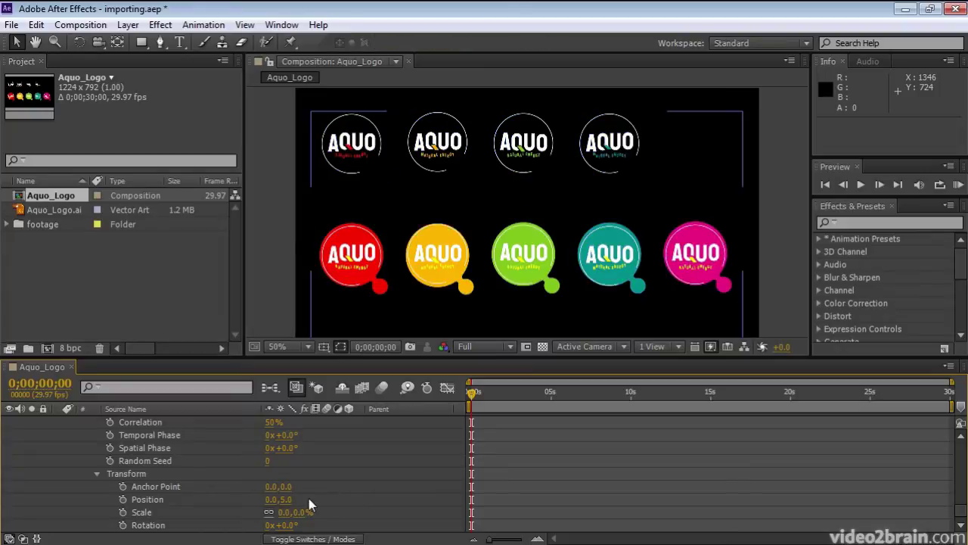
pyautogui.click(271, 502)
pyautogui.write('5')
pyautogui.press('Return')
pyautogui.click(305, 512)
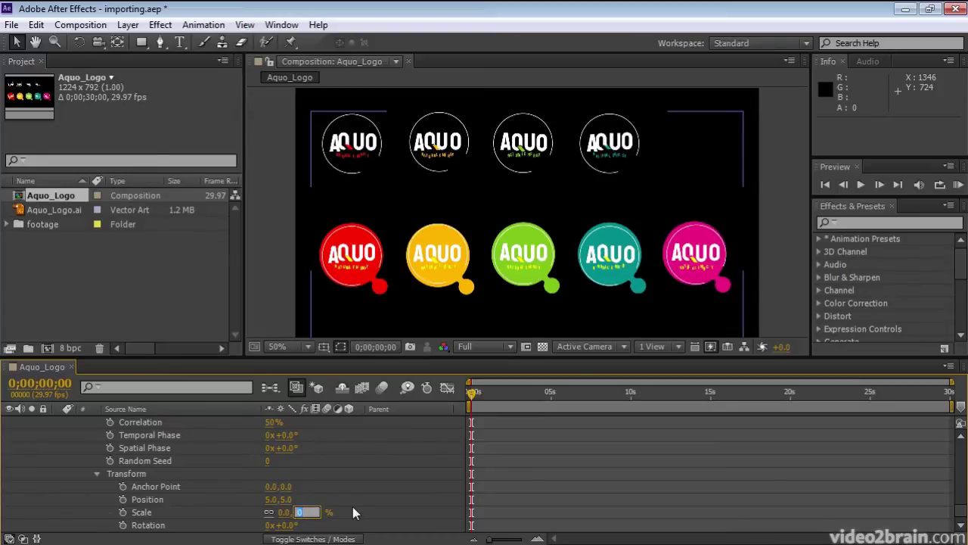
pyautogui.write('5')
pyautogui.press('Return')
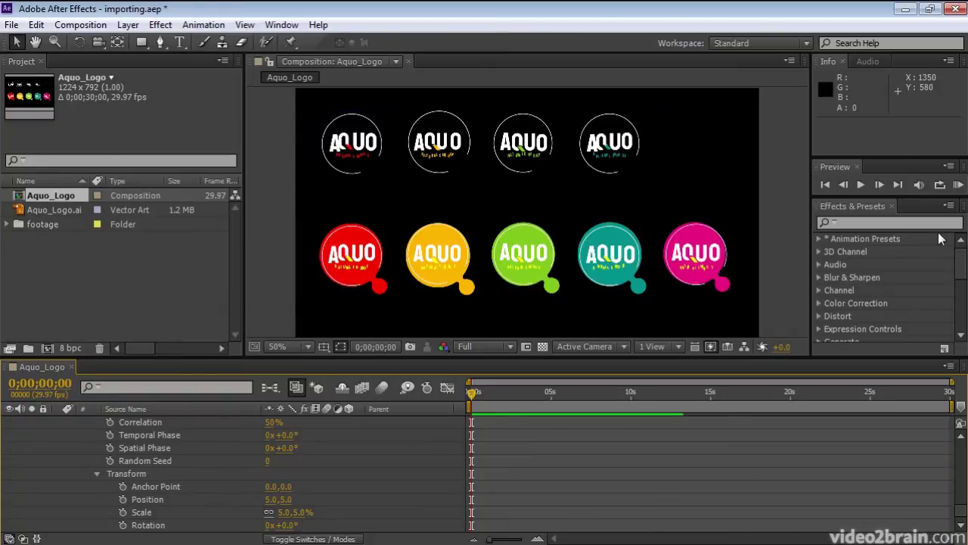
# Render a RAM Preview to watch the lettering under each logo jitter.
pyautogui.click(958, 185)
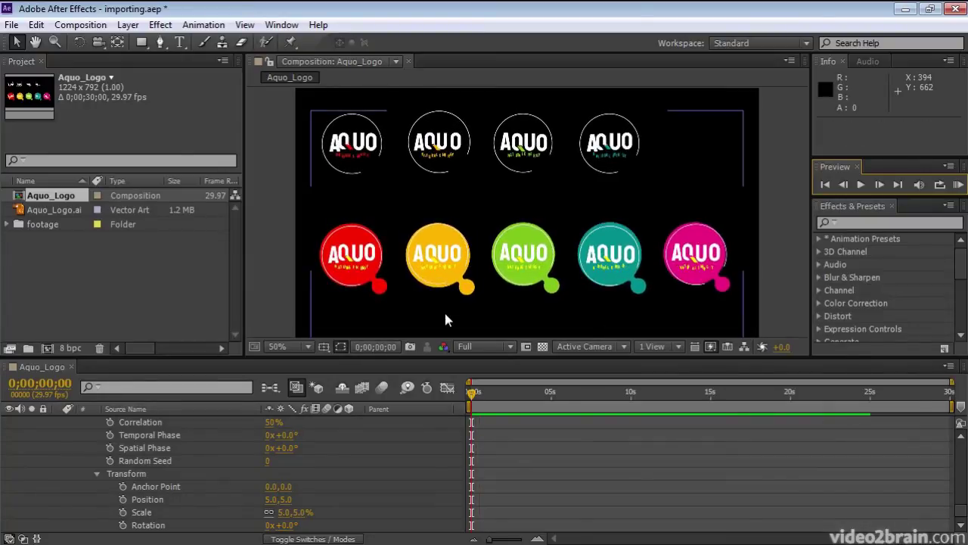
# Maximize the Composition panel at 100% magnification and play, then stop, the wiggle animation.
pyautogui.press('`')
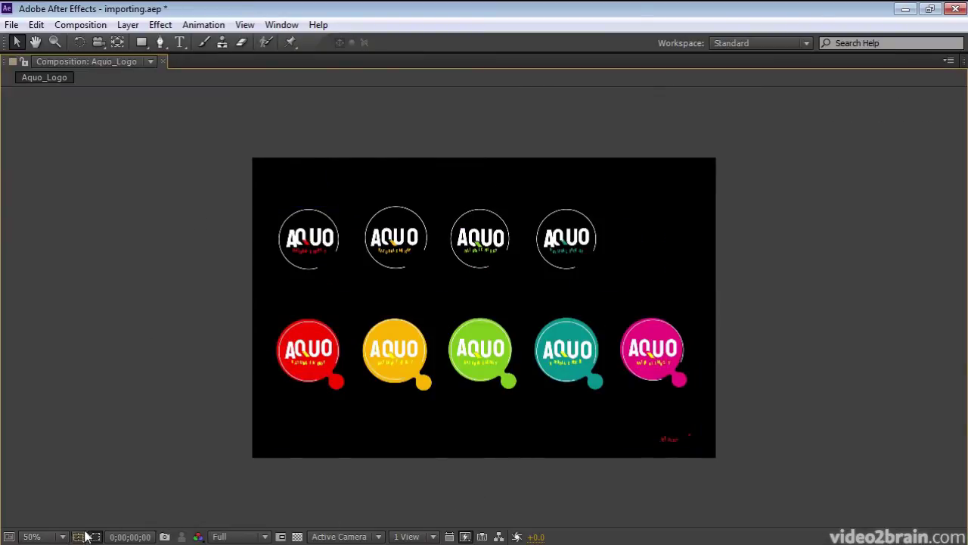
pyautogui.click(42, 537)
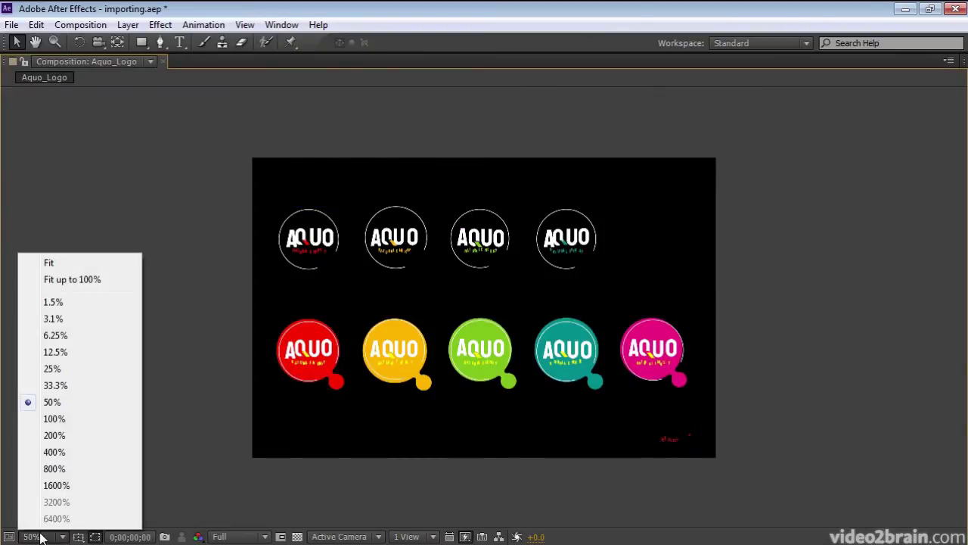
pyautogui.click(53, 419)
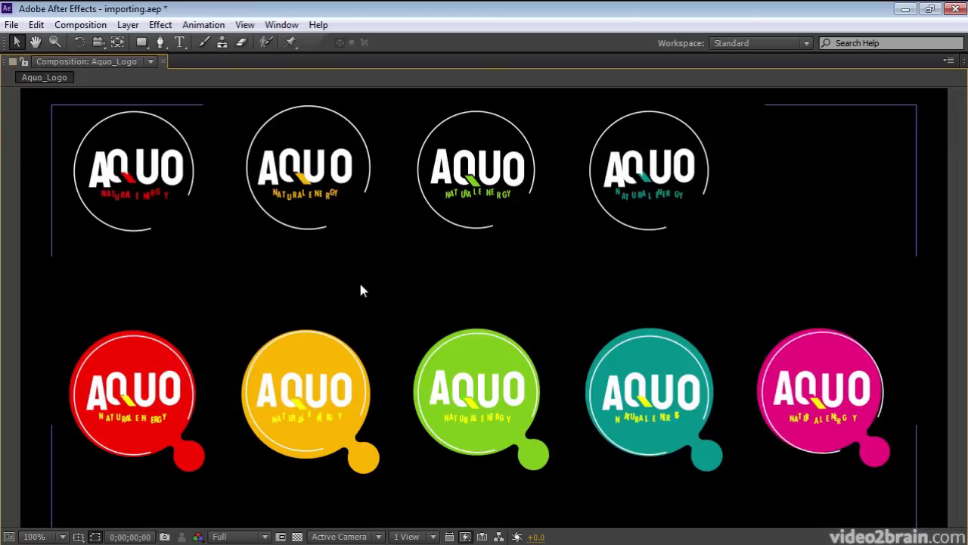
pyautogui.press('space')
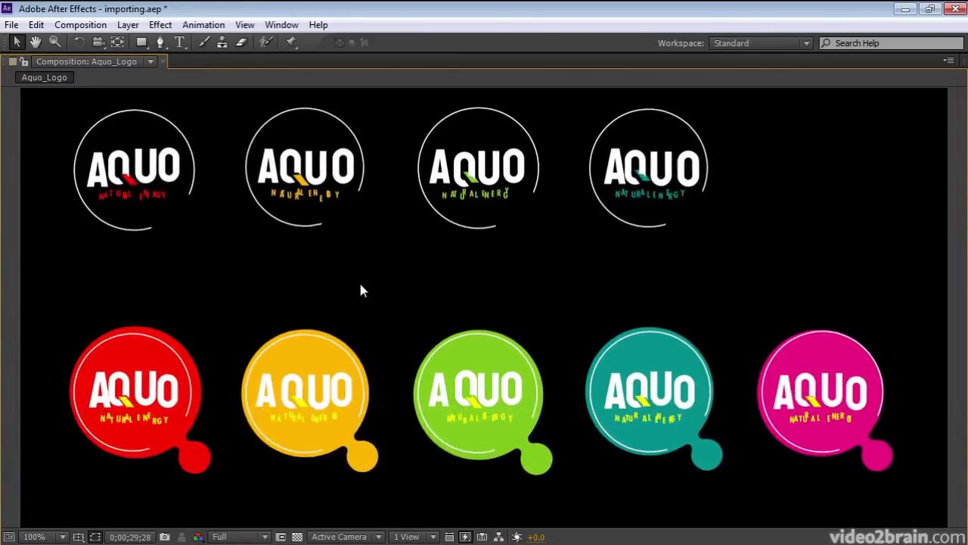
pyautogui.press('space')
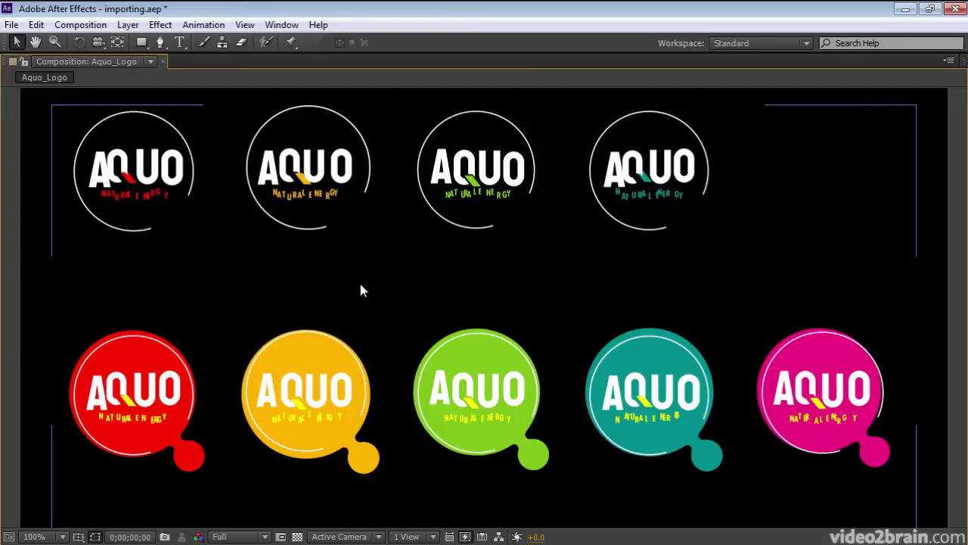
# Return the maximized Composition panel to the standard workspace with the tilde key.
pyautogui.press('`')
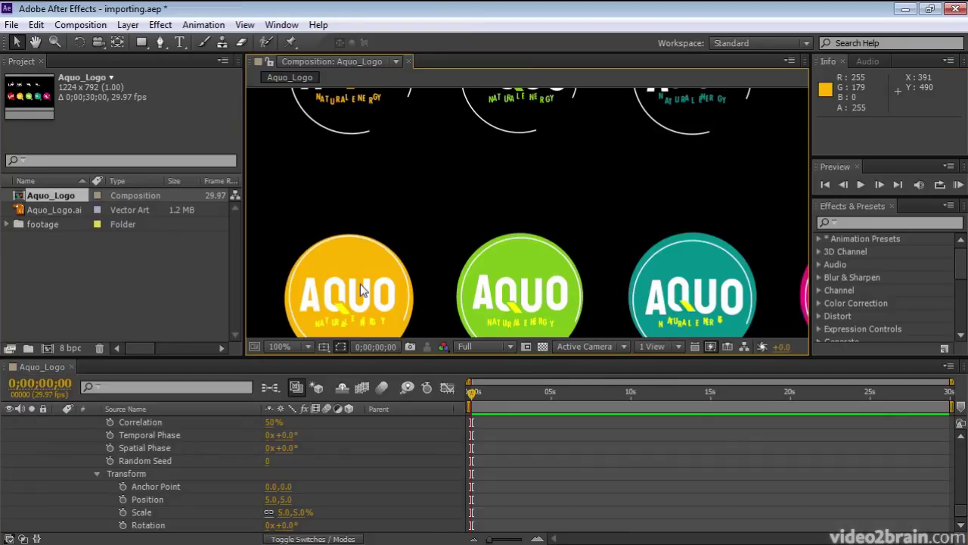